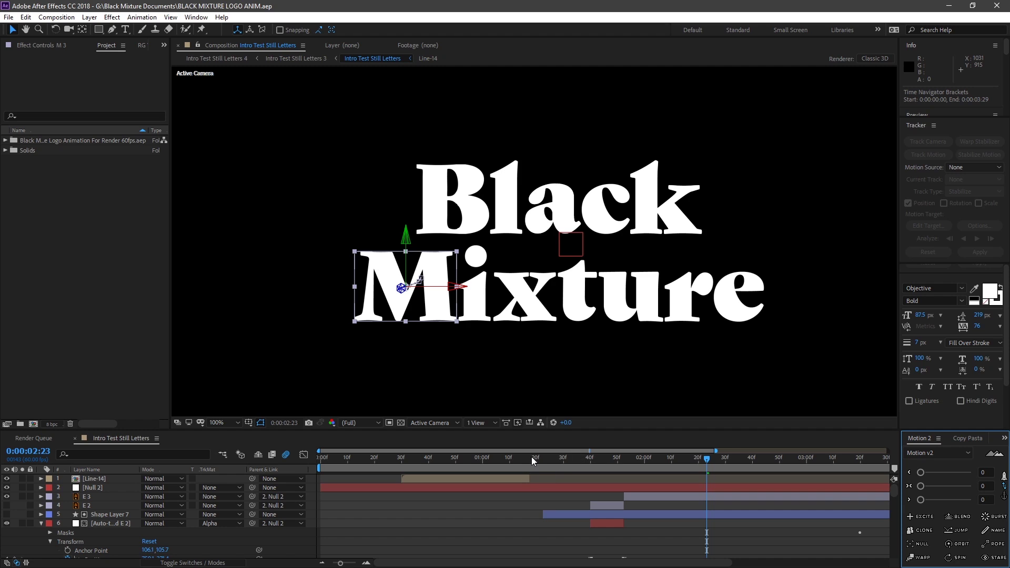
- Scrub through the logo animation and play its preview twice
drag(533, 461, 371, 453)
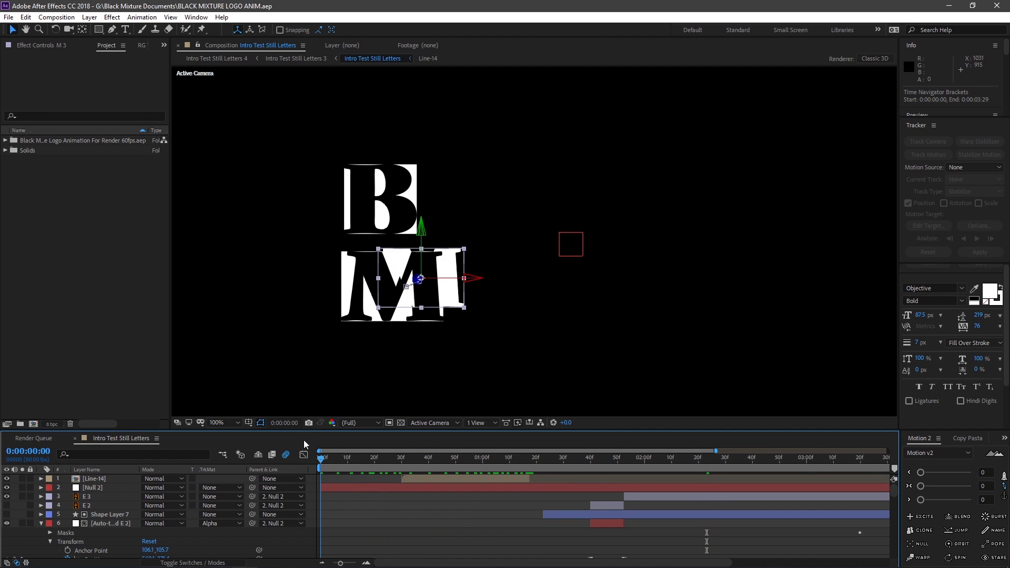
drag(462, 461, 650, 495)
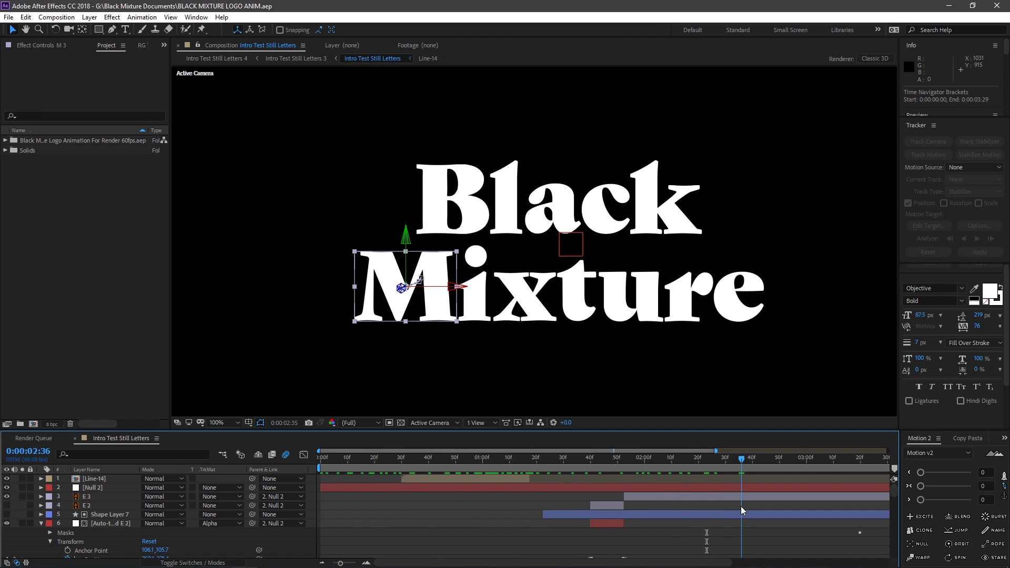
drag(742, 511, 271, 451)
key(space)
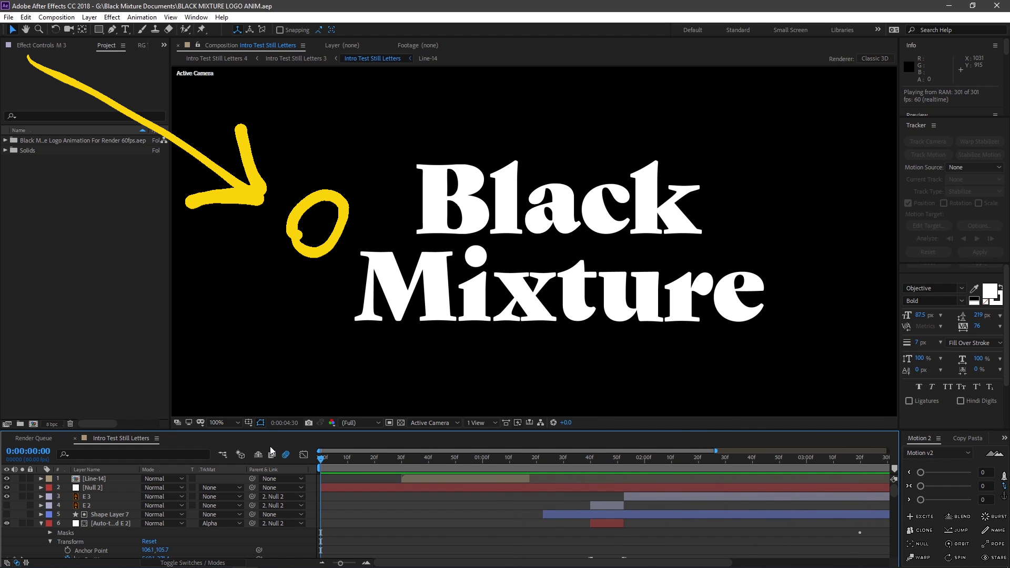
key(space)
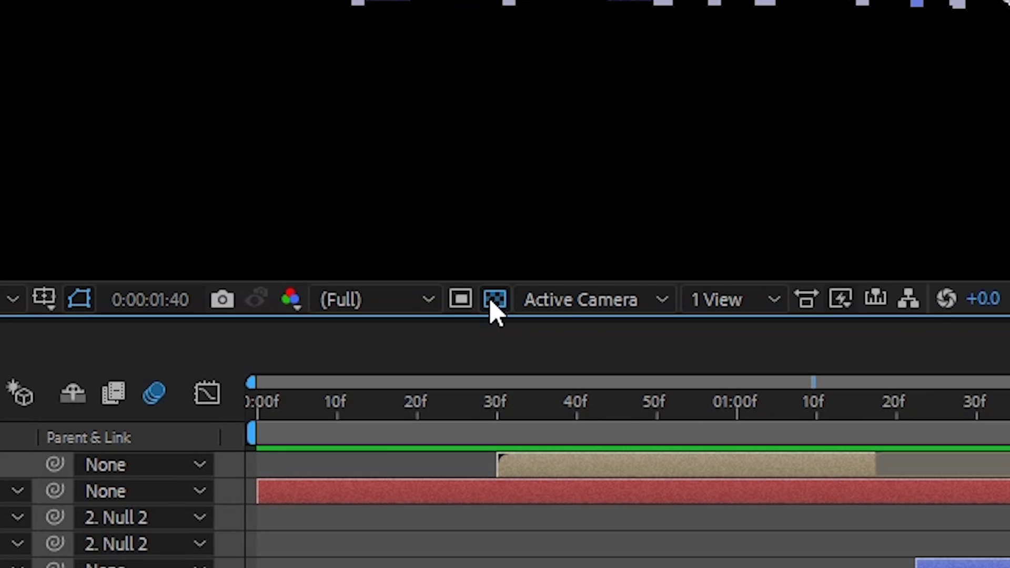
- Show the transparency checkerboard behind the logo near the start of the animation
click(411, 409)
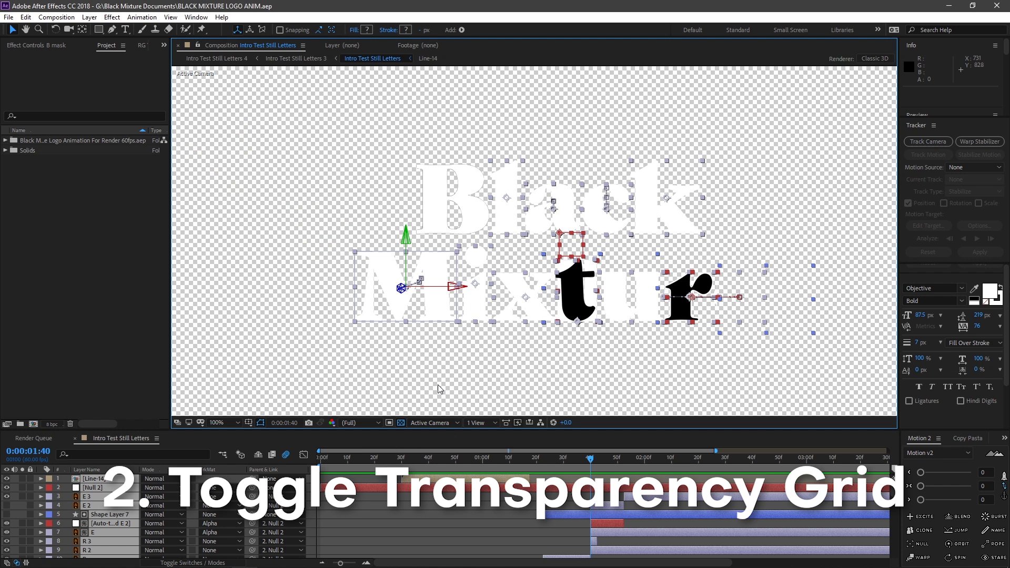
drag(474, 467, 325, 457)
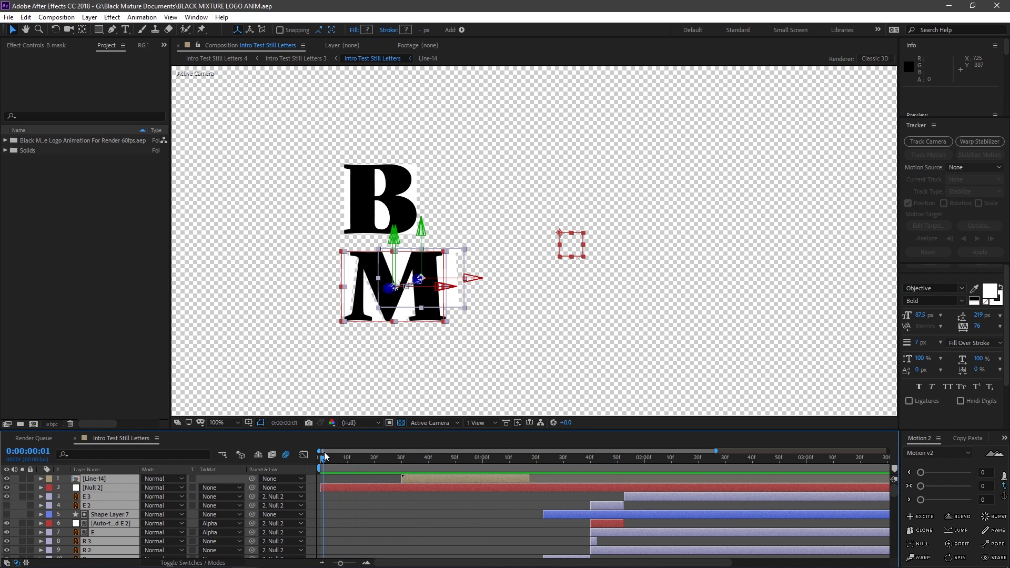
key(ctrl+shift+a)
click(401, 423)
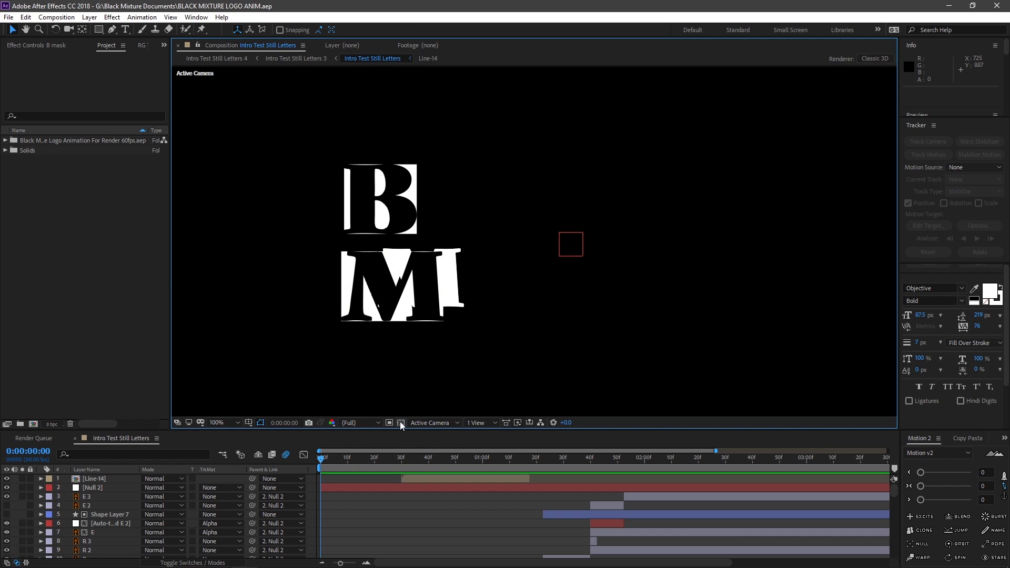
click(401, 424)
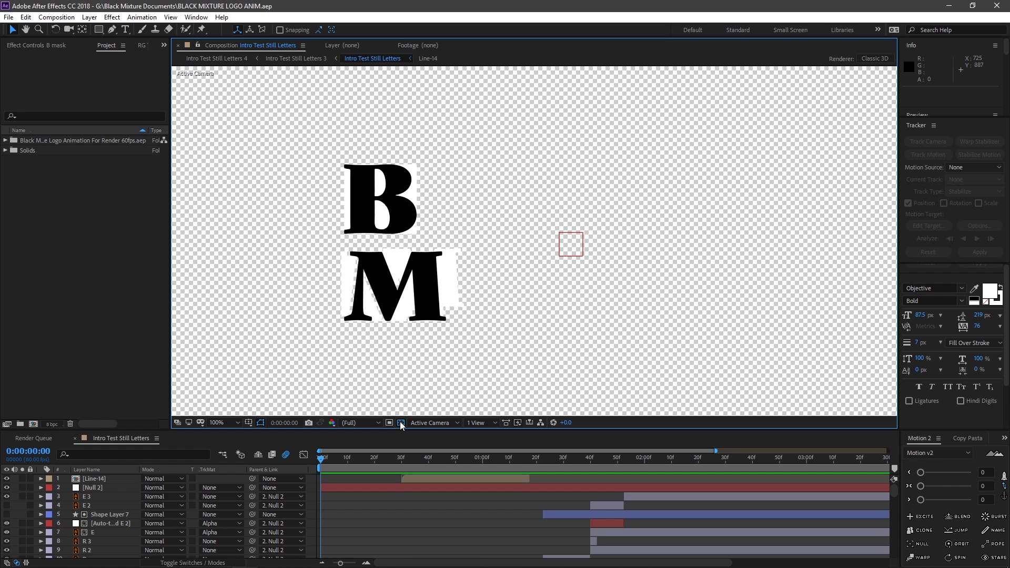
- Compare frames 11–14 with the checkerboard on and off, then play the preview
drag(321, 457, 359, 457)
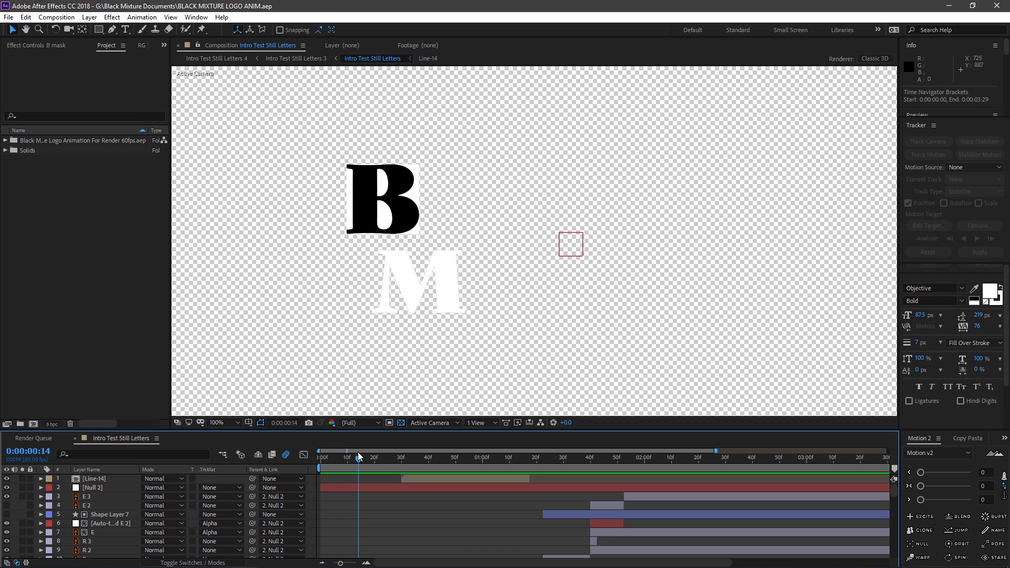
drag(358, 460, 349, 462)
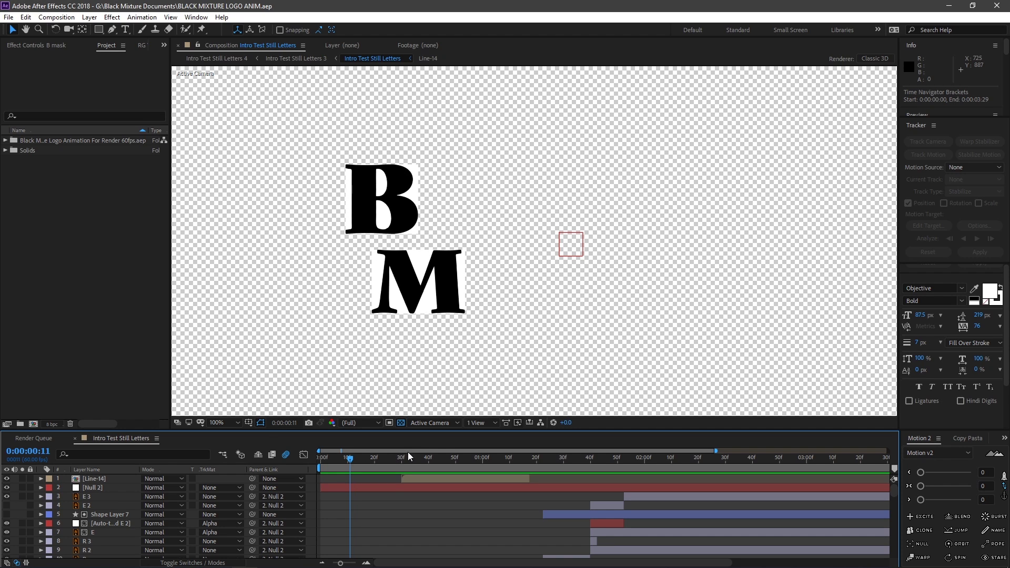
click(401, 423)
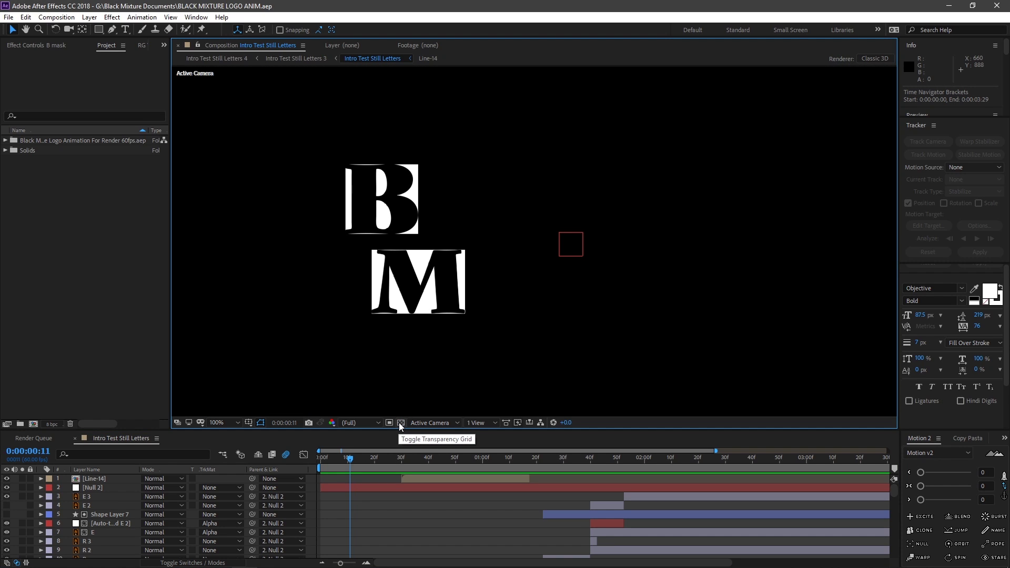
click(401, 423)
click(401, 423)
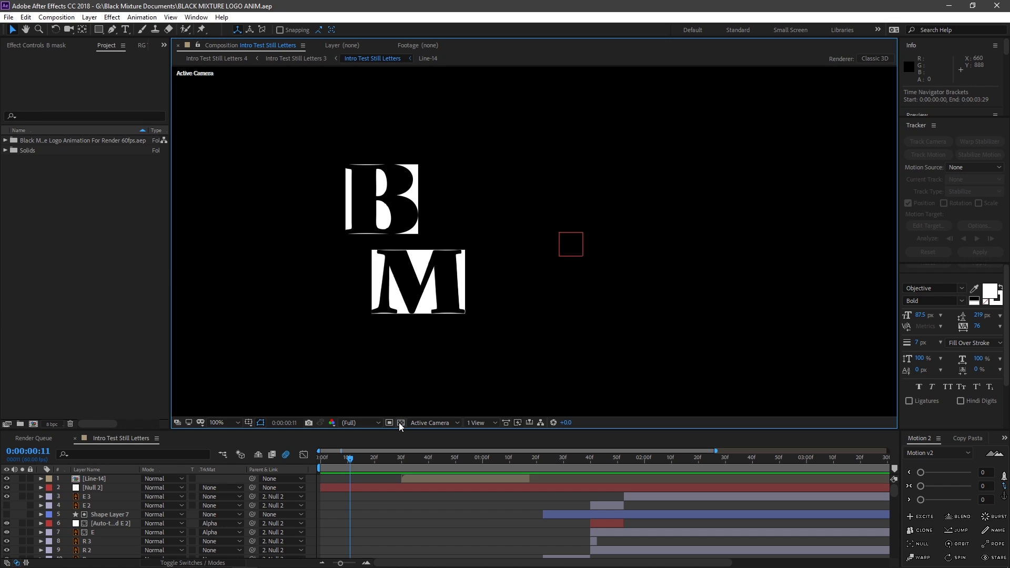
click(400, 423)
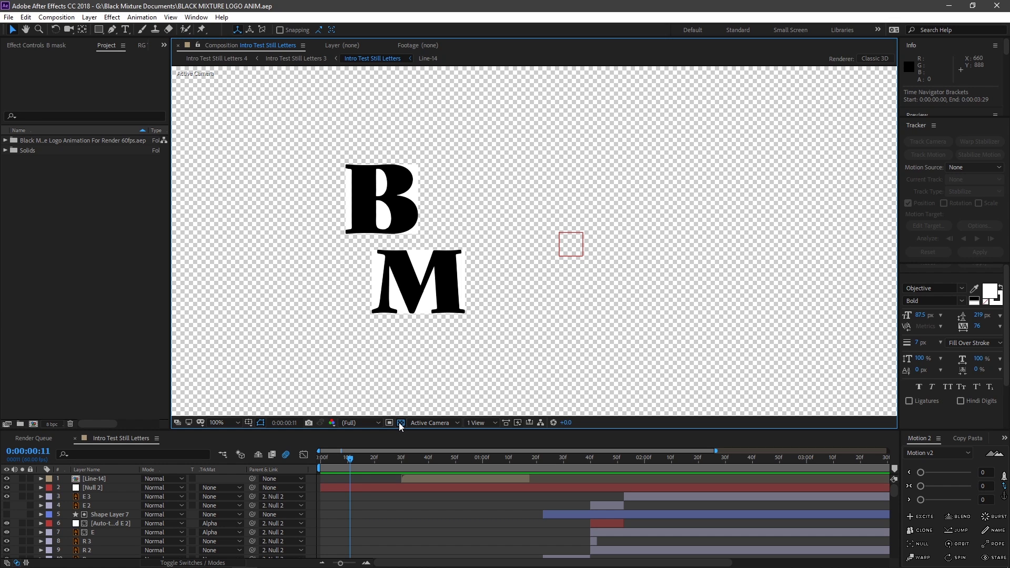
click(400, 423)
key(space)
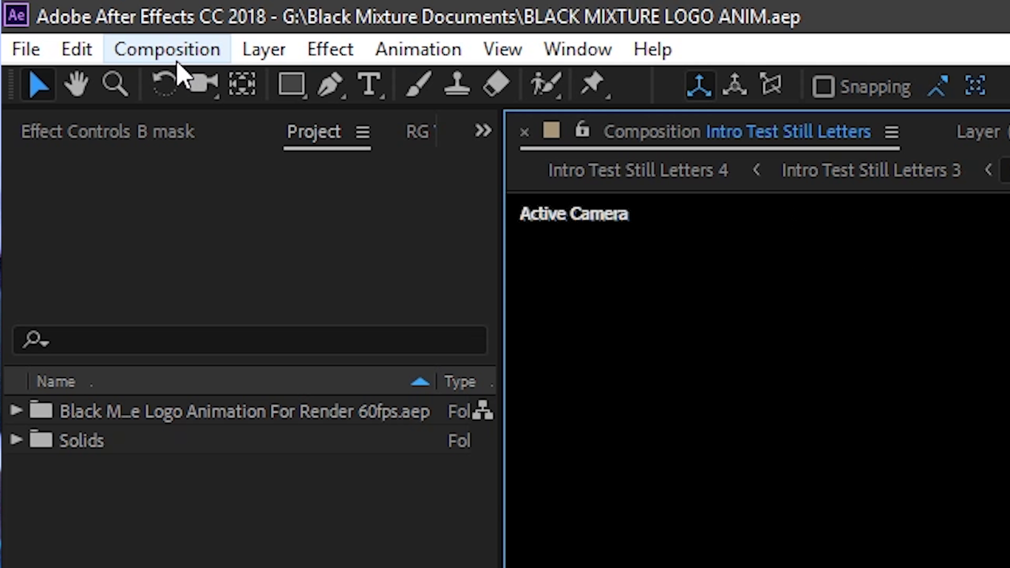
- Add 'Intro Test Still Letters' to the Render Queue and enlarge the queue panel
click(178, 59)
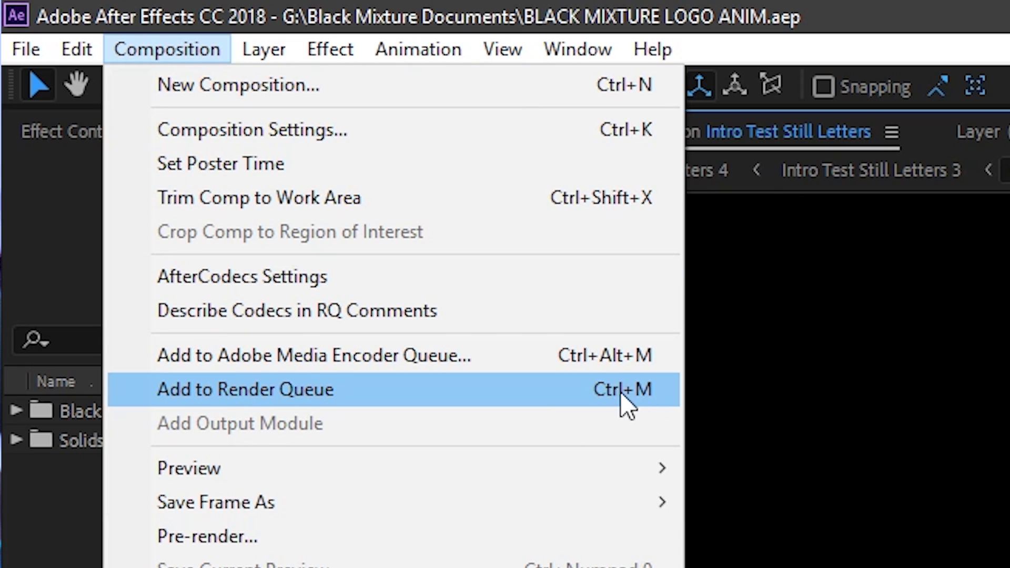
click(337, 397)
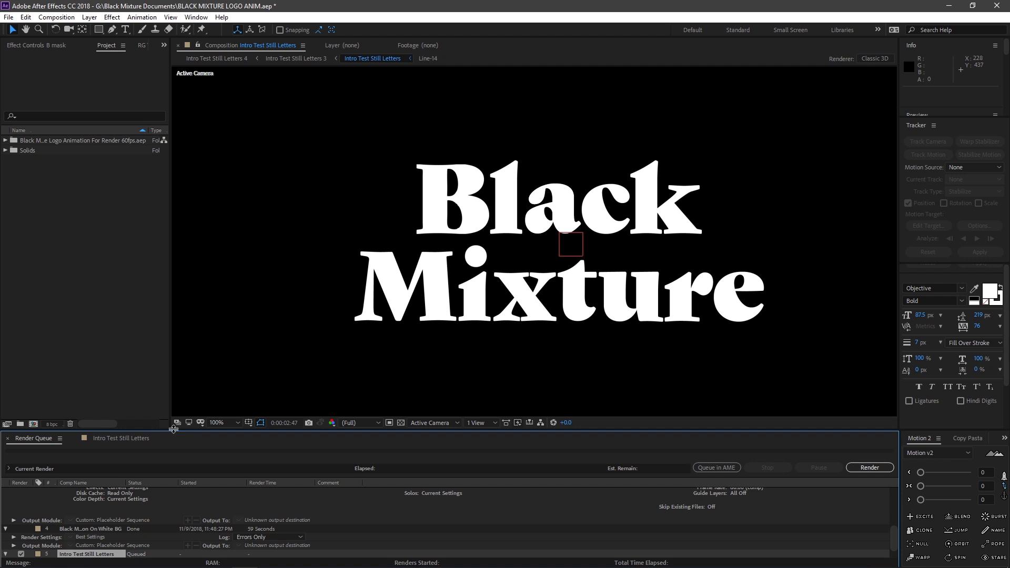
drag(174, 429, 184, 384)
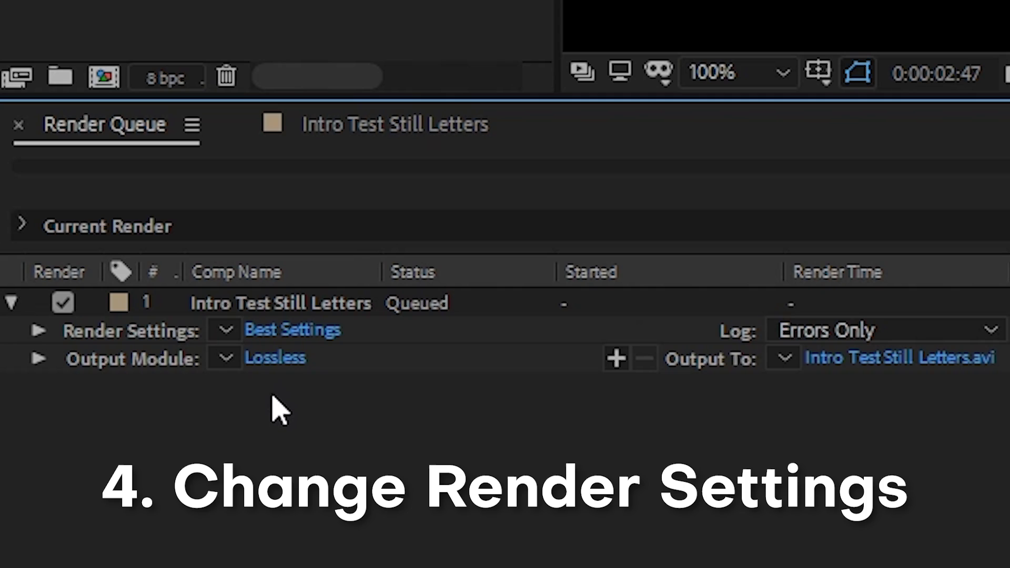
click(280, 355)
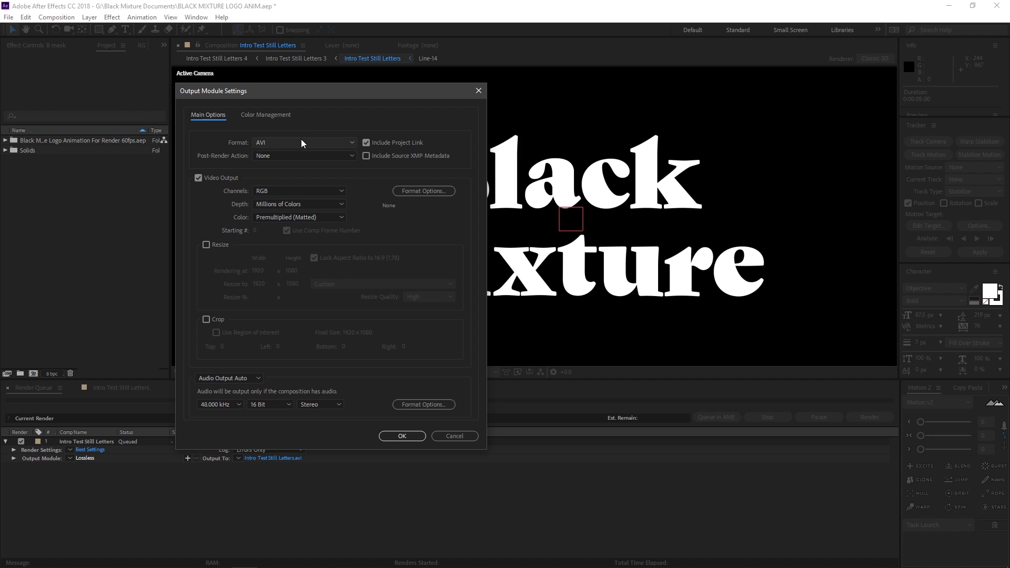
- Set the output format to QuickTime with RGB + Alpha channels
click(274, 146)
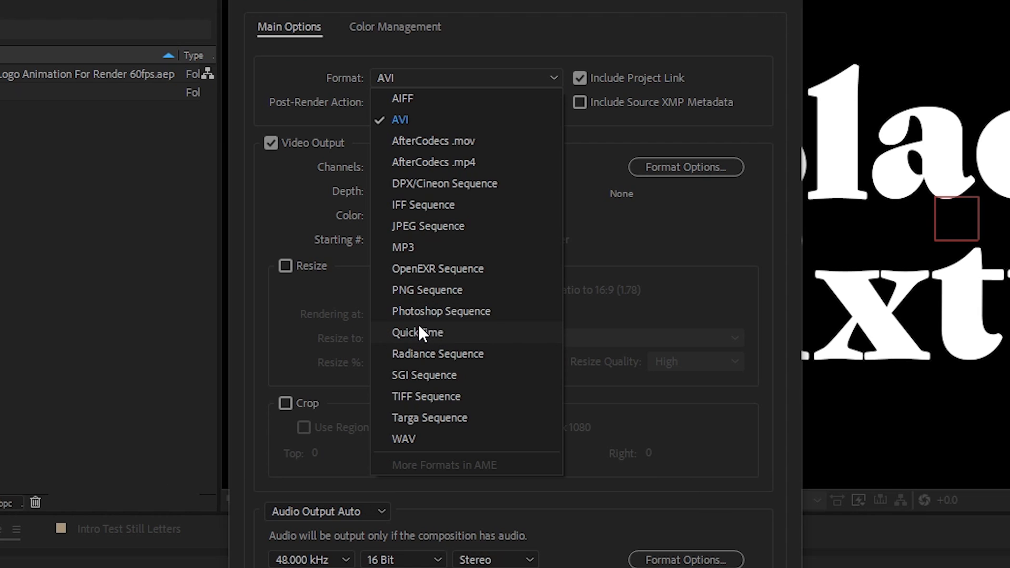
click(464, 331)
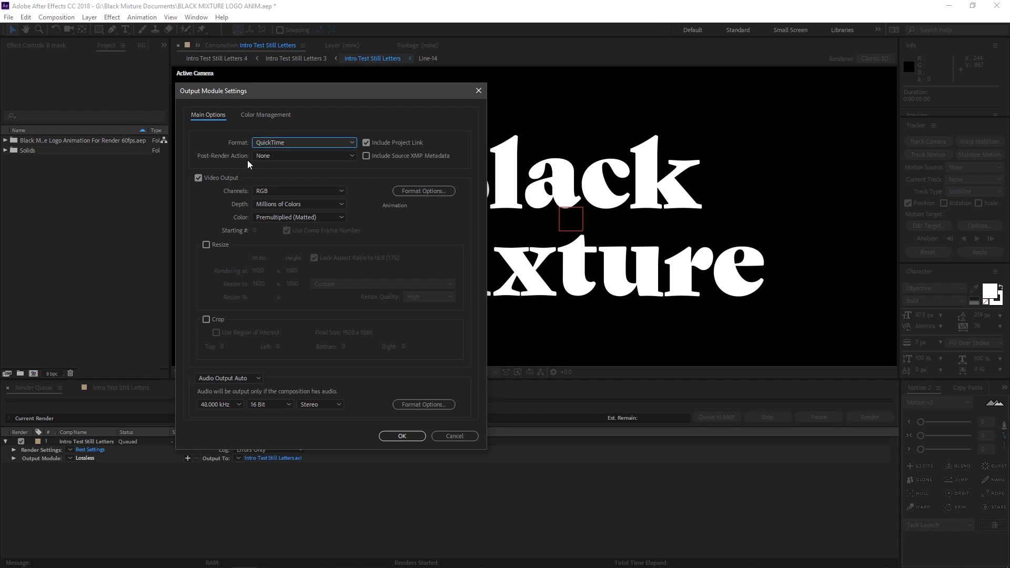
click(265, 193)
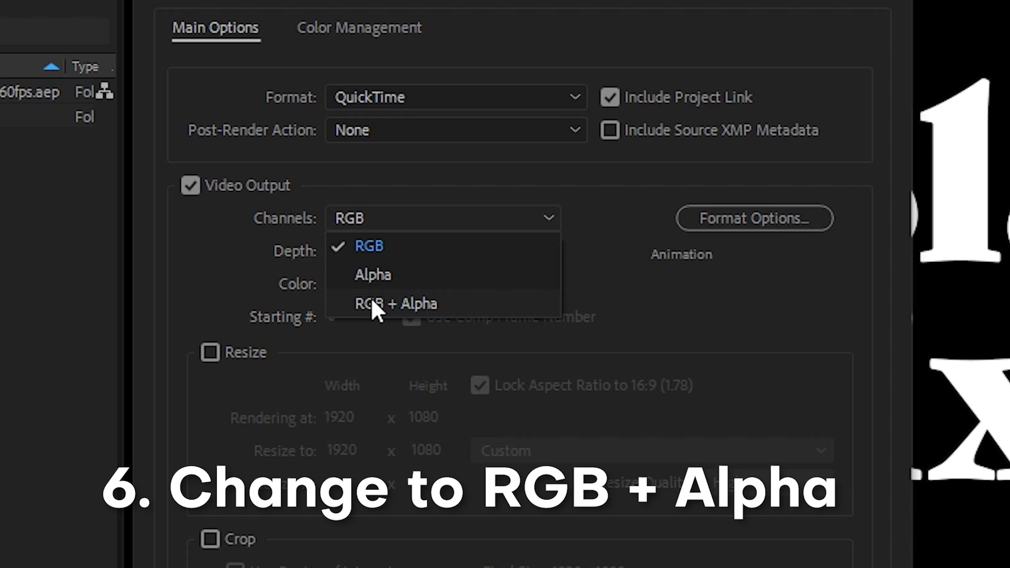
click(371, 301)
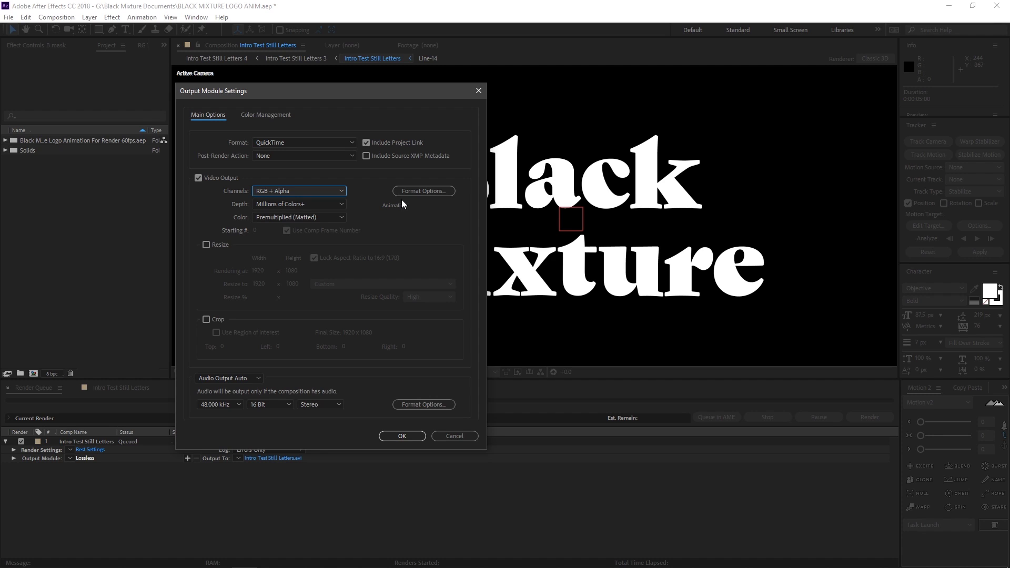
click(436, 194)
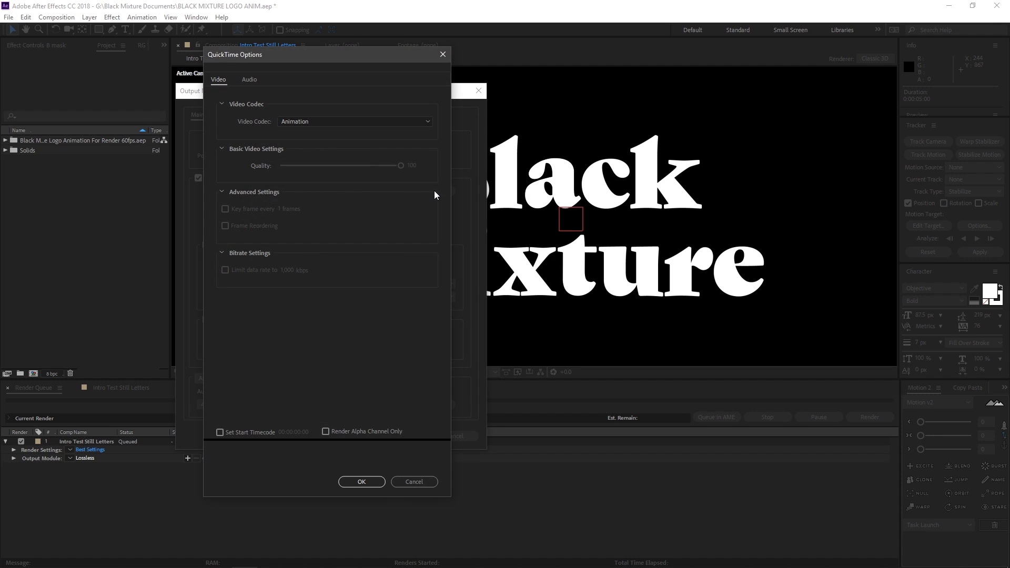
- Try the DVCPRO HD 720p60 and GoPro CineForm codecs in QuickTime Options
click(305, 121)
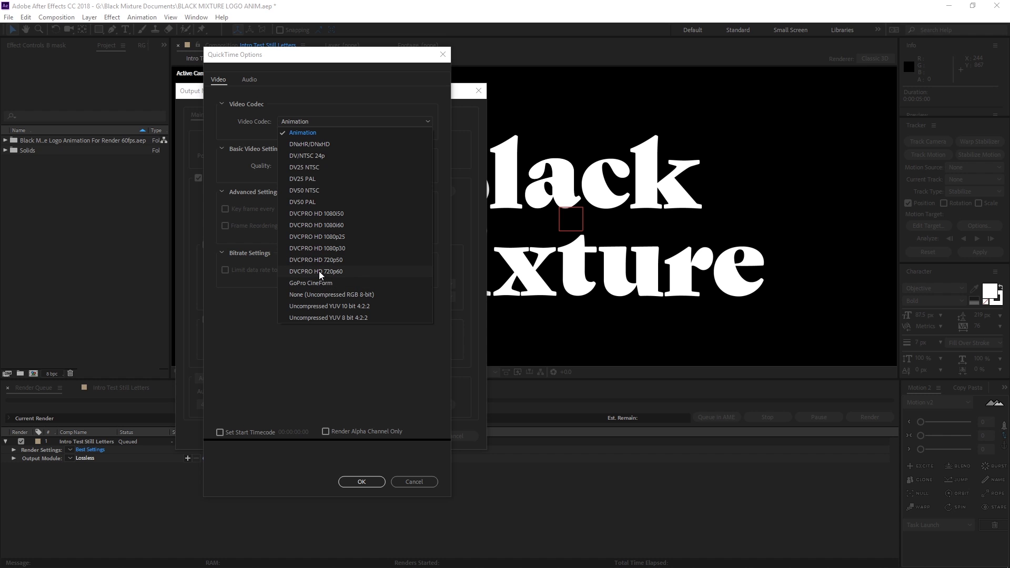
click(319, 271)
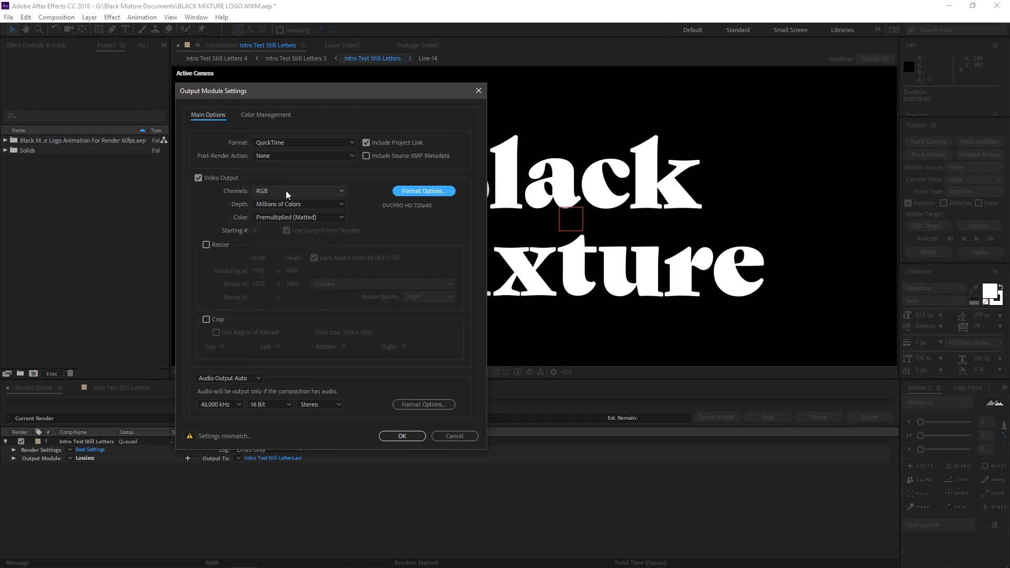
click(286, 191)
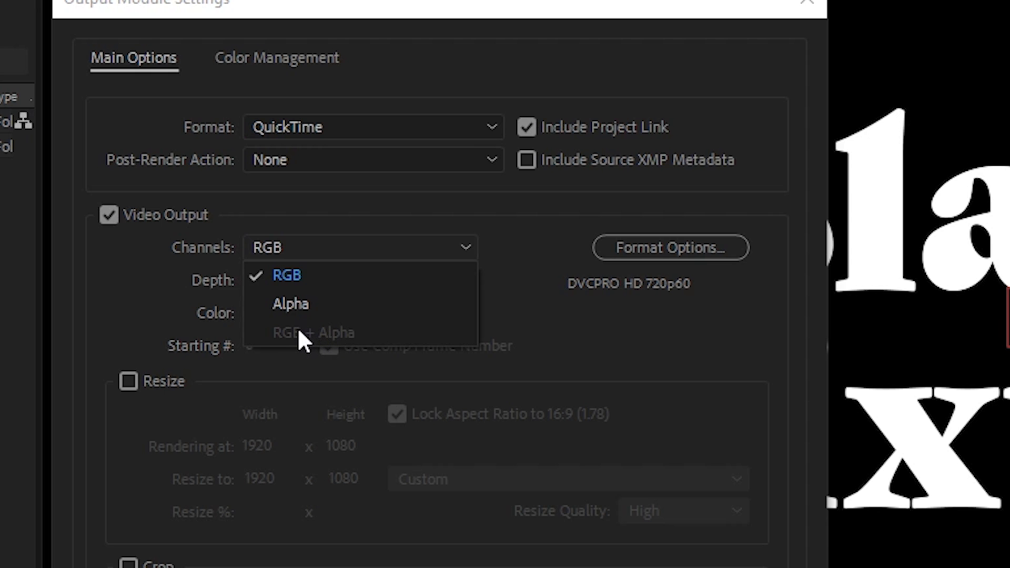
click(681, 246)
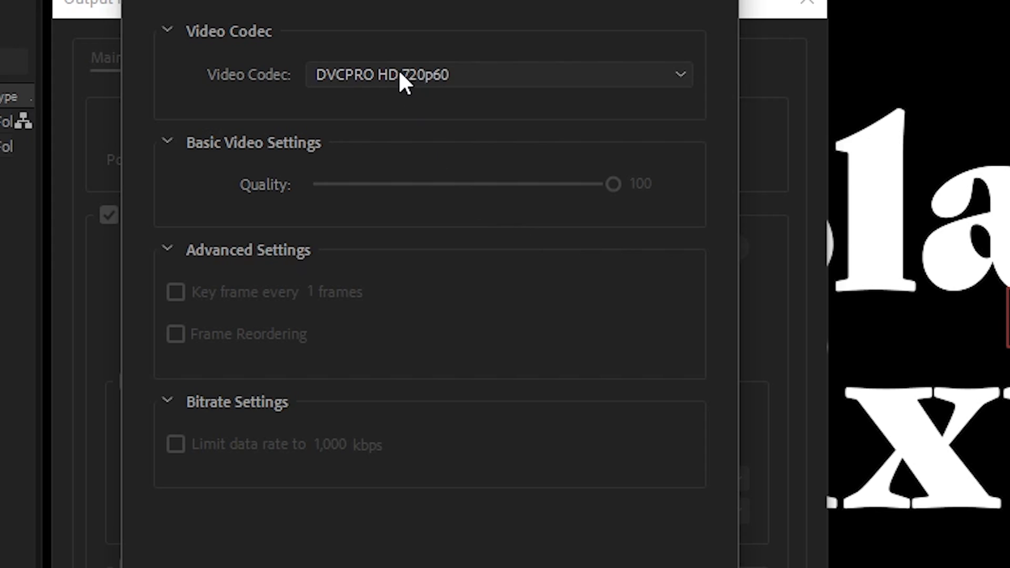
click(400, 75)
click(372, 99)
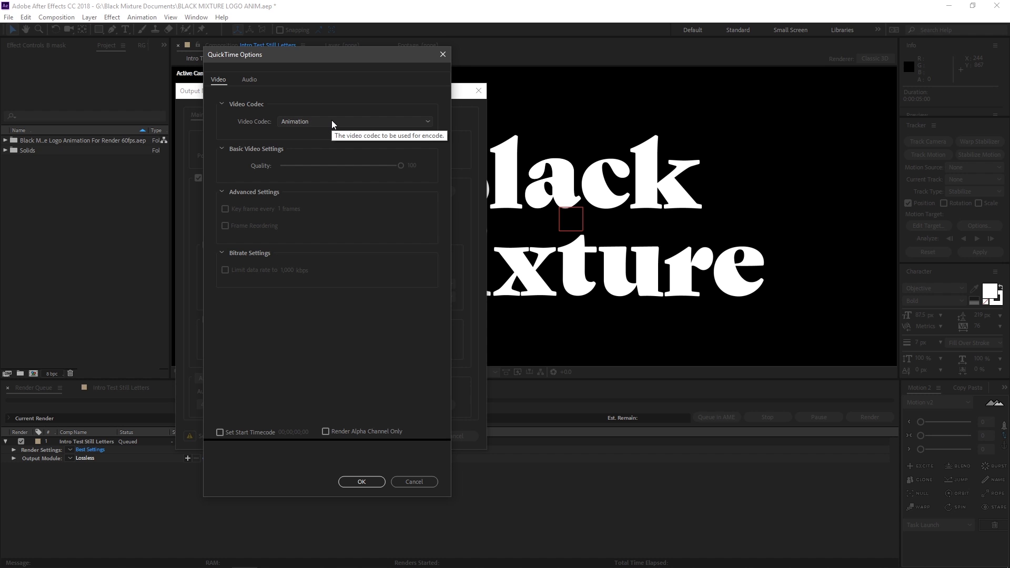
click(332, 123)
click(323, 287)
click(361, 482)
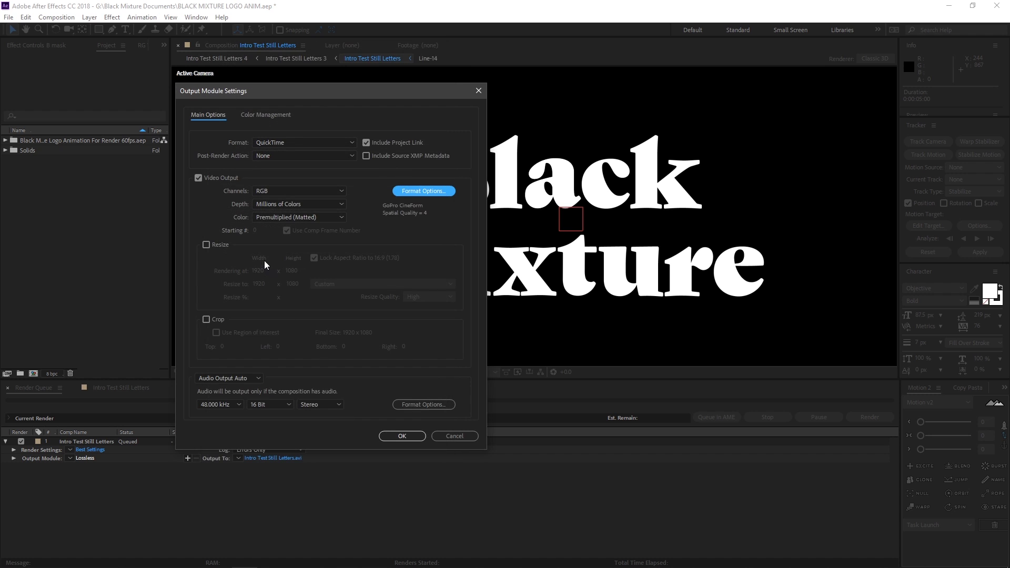
- Set the QuickTime codec to Animation and the channels to RGB + Alpha
click(286, 190)
click(424, 190)
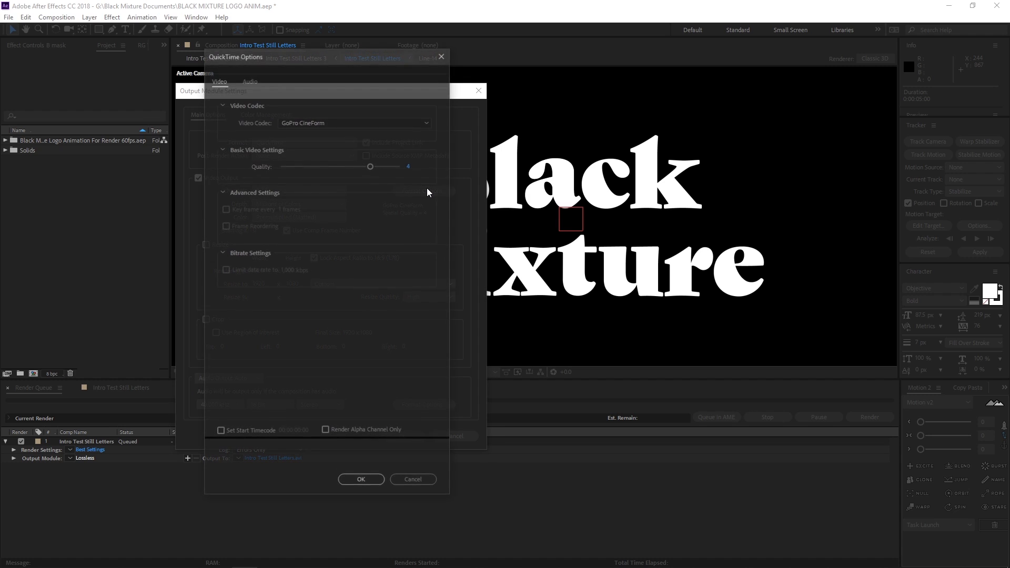
click(342, 122)
click(312, 138)
click(361, 482)
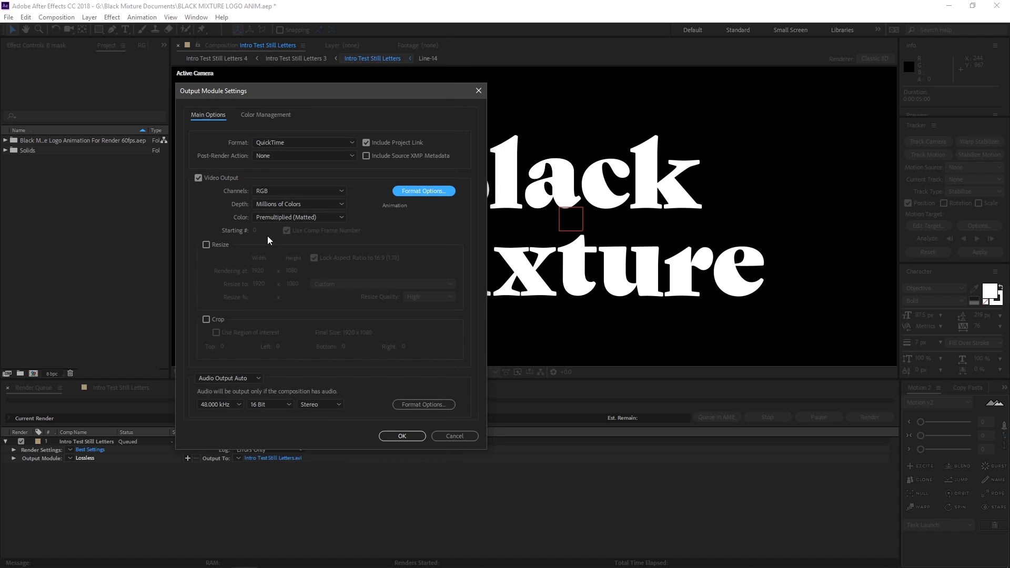
click(287, 190)
click(272, 229)
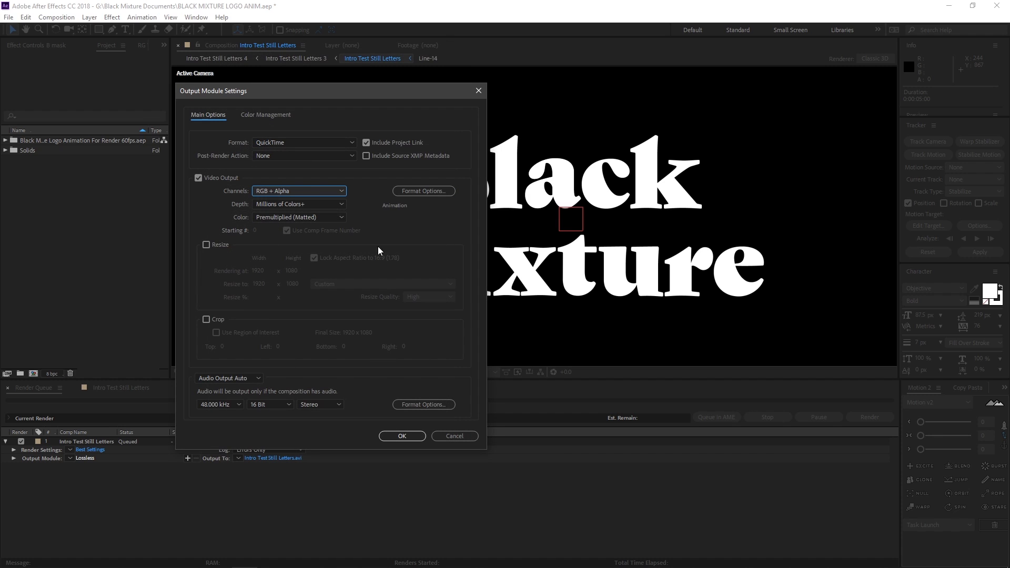
- Confirm the output settings and name the render file Logo Animation.mov
click(398, 439)
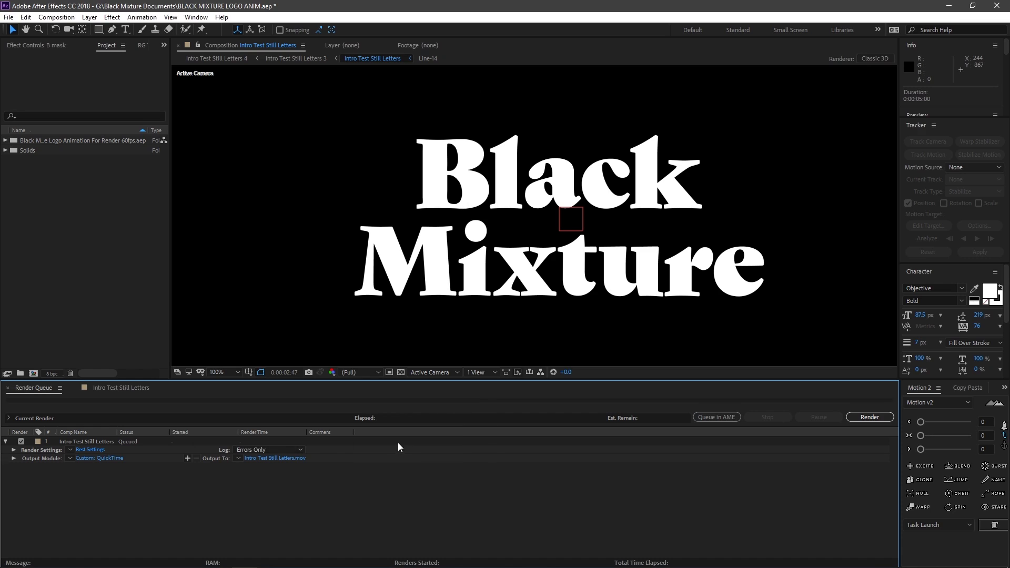
click(261, 459)
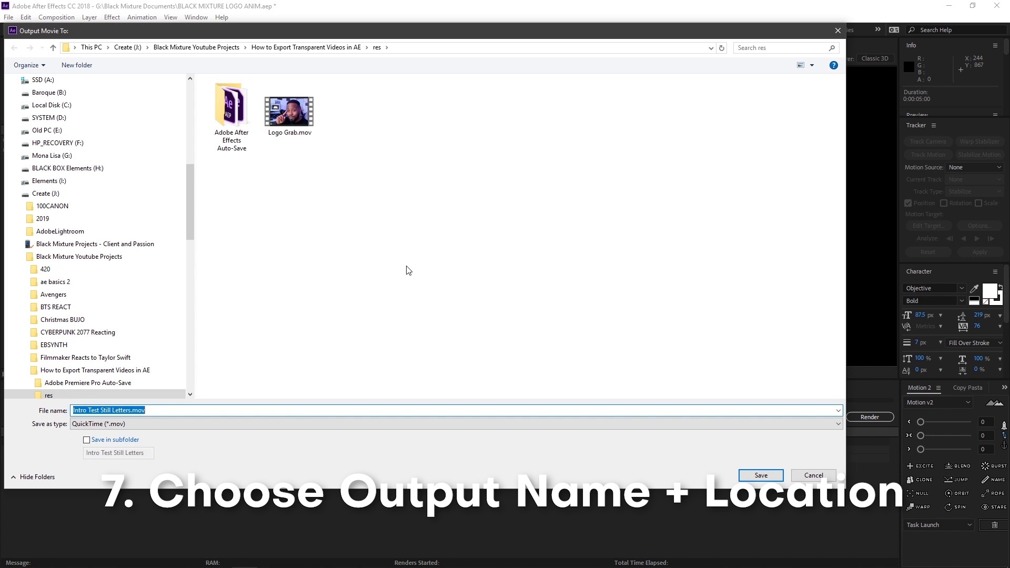
text(Logo Animation)
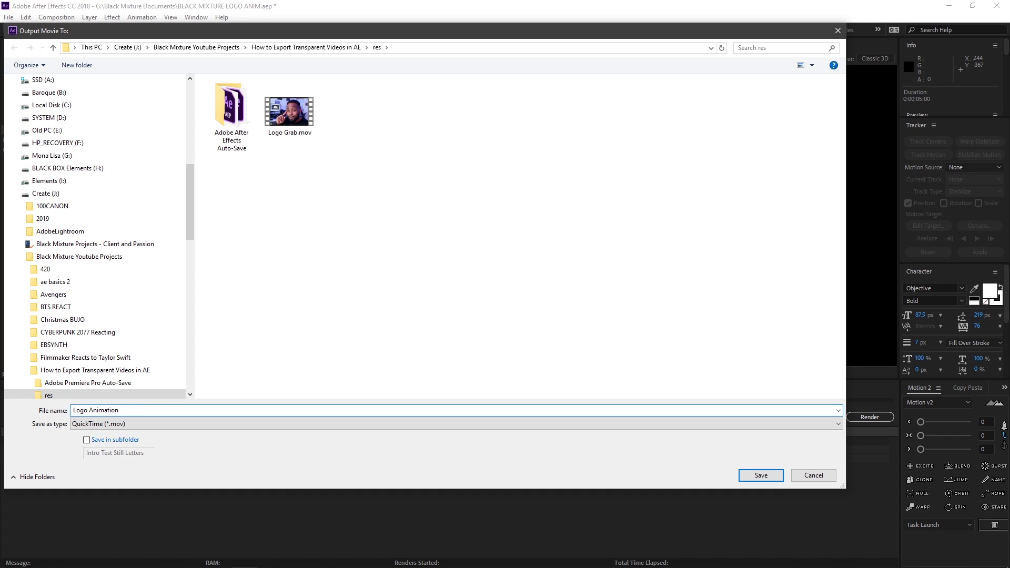
key(Return)
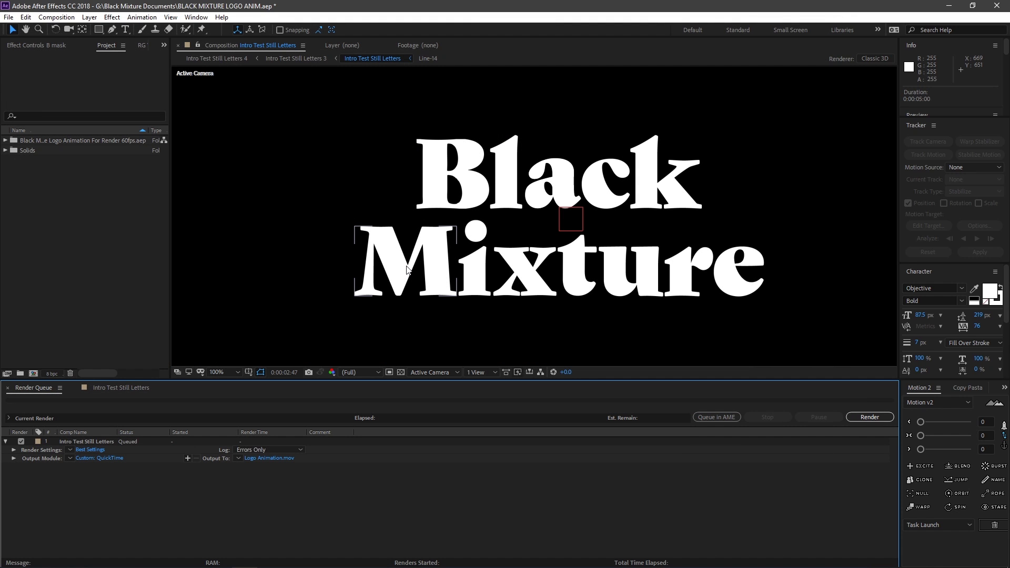
- Render the queued logo composition to Logo Animation.mov
click(870, 422)
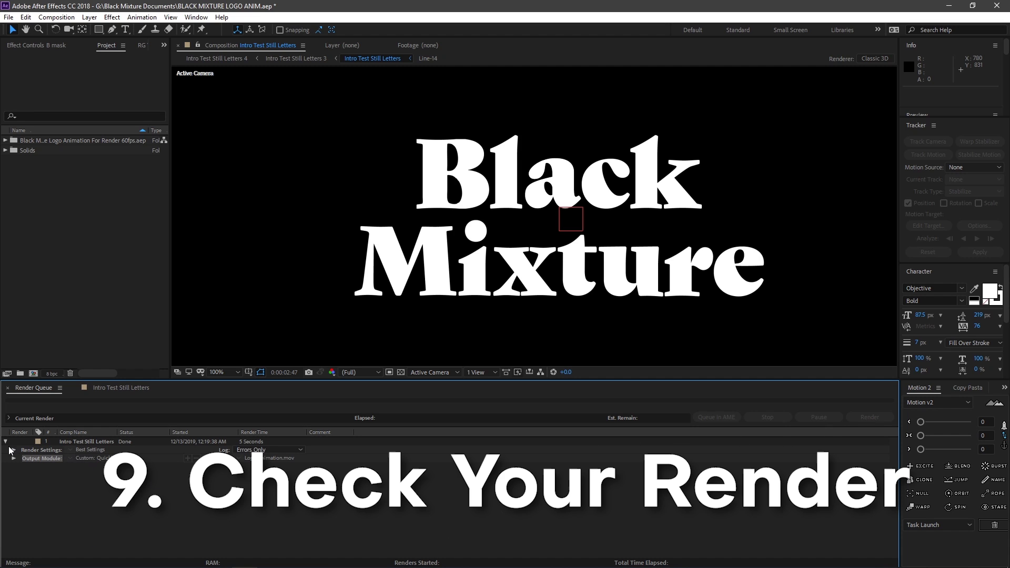
- Open the render output folder and play the rendered Logo Animation.mov
click(14, 459)
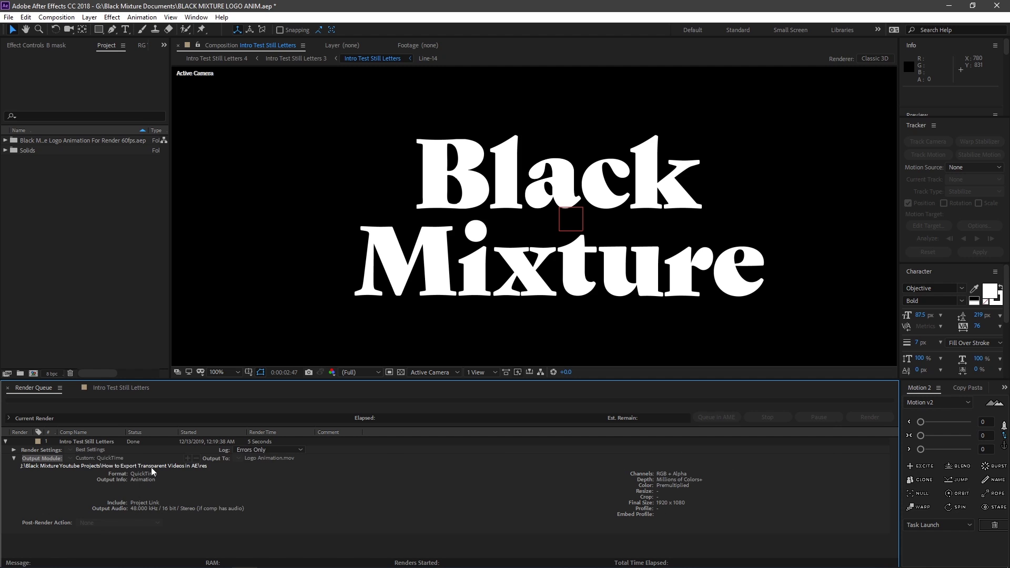
click(205, 466)
double_click(309, 220)
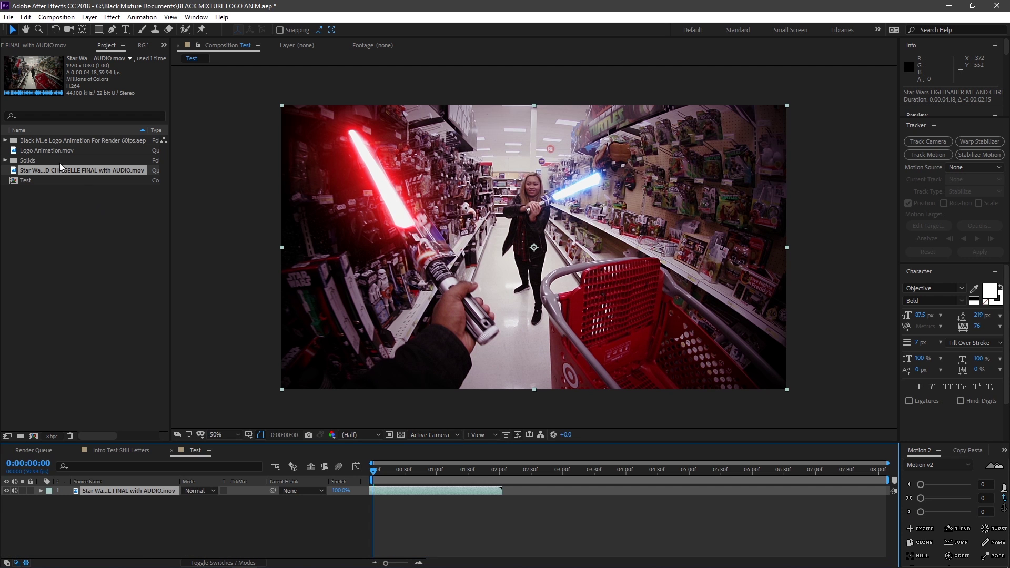
- Place Logo Animation.mov in the Test comp over the footage and a new solid
drag(44, 151, 542, 258)
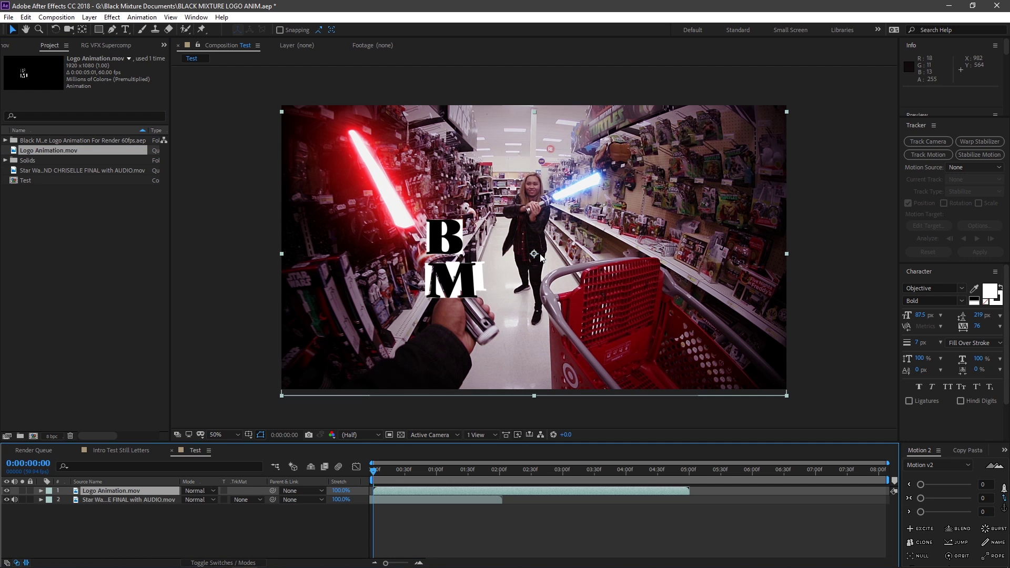
drag(451, 280, 386, 332)
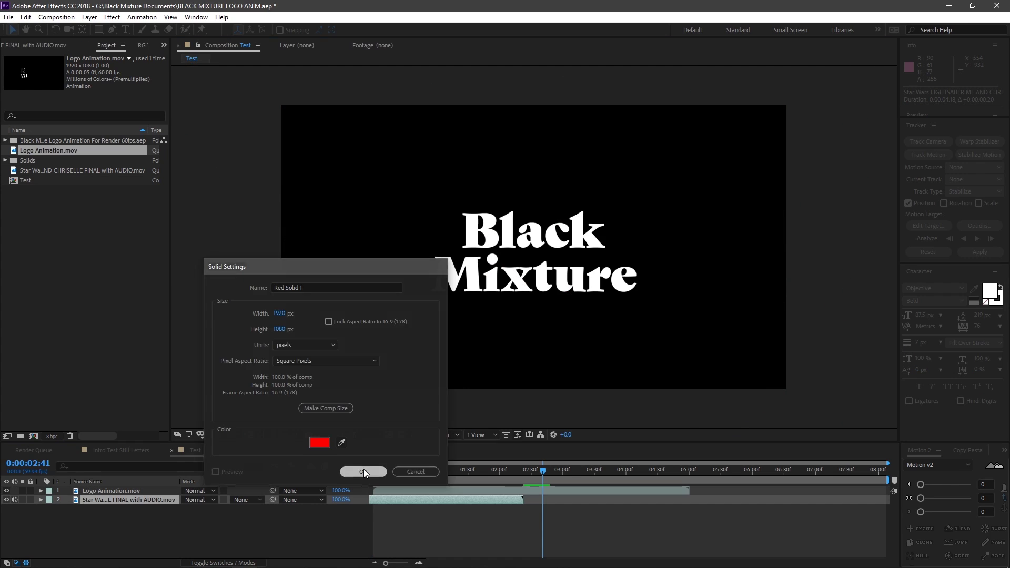
click(363, 472)
drag(534, 470, 495, 464)
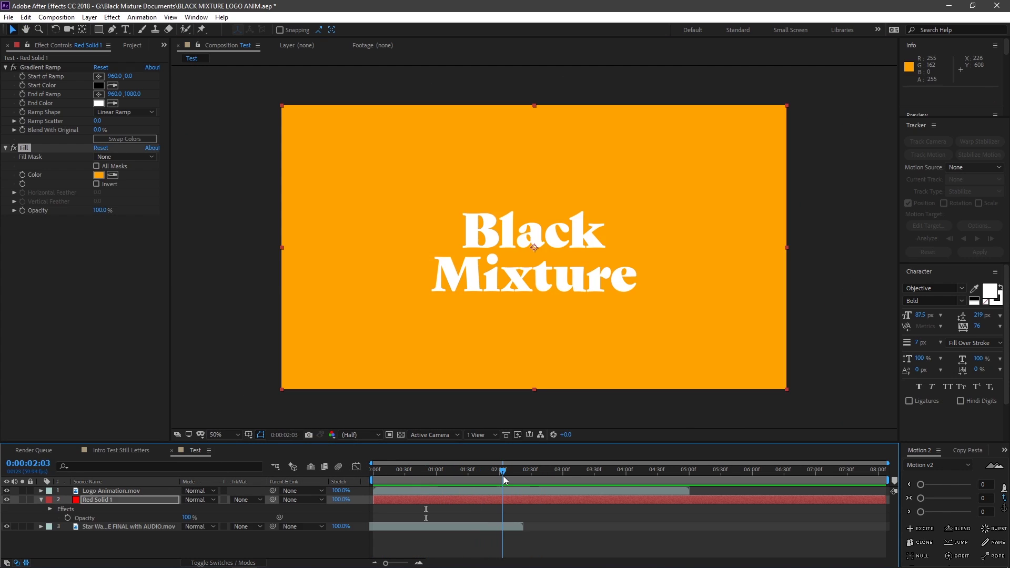
drag(560, 268, 213, 298)
key(ctrl+z)
key(ctrl+z)
- Scale the logo layer to 46% and position it beside the Disney title
click(505, 489)
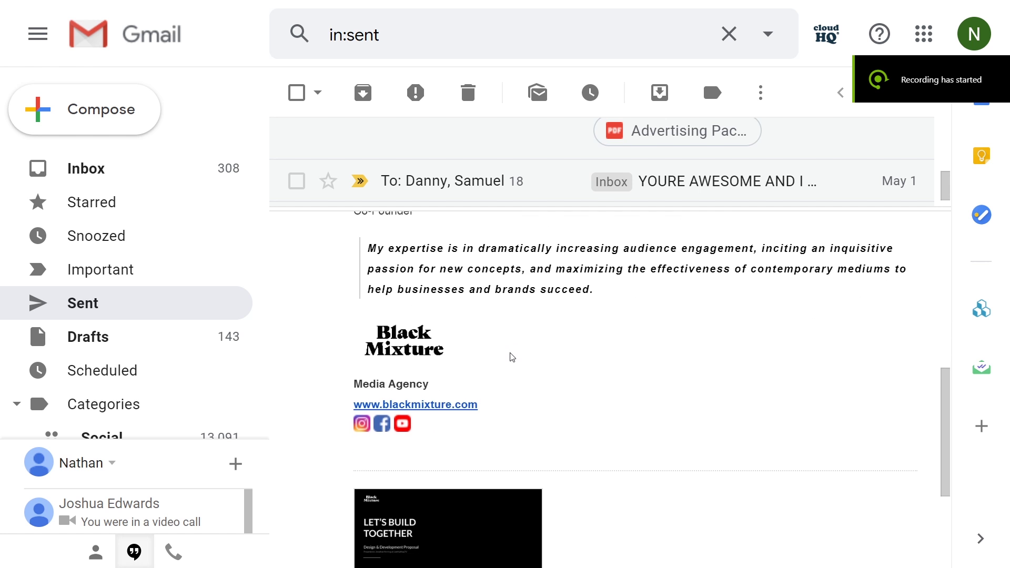
scroll(413, 297, down, 1)
mouse_move(413, 298)
mouse_down()
mouse_move(397, 306)
mouse_move(394, 199)
mouse_move(343, 138)
mouse_move(191, 164)
mouse_move(419, 307)
mouse_up()
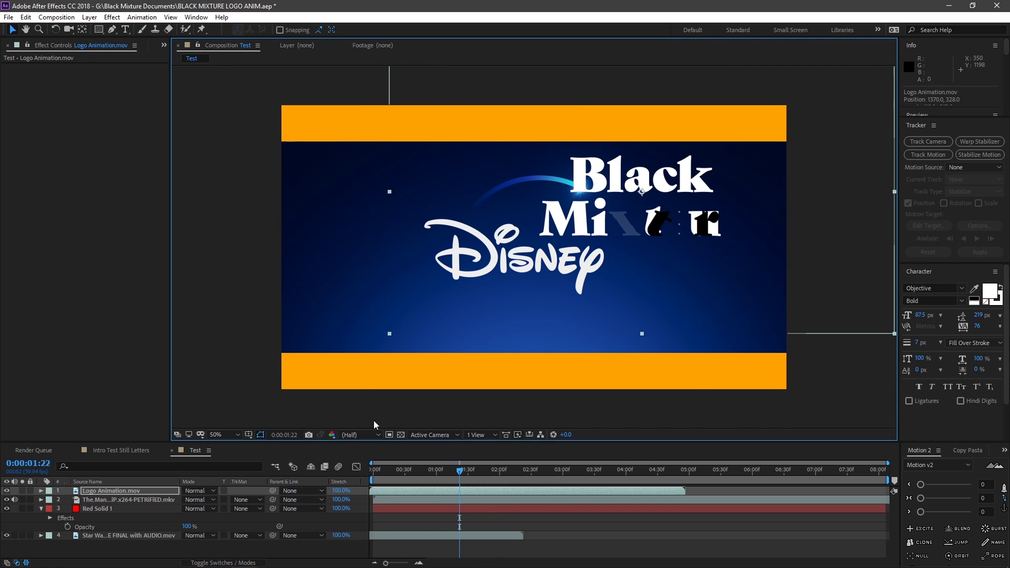
key(s)
drag(213, 500, 189, 500)
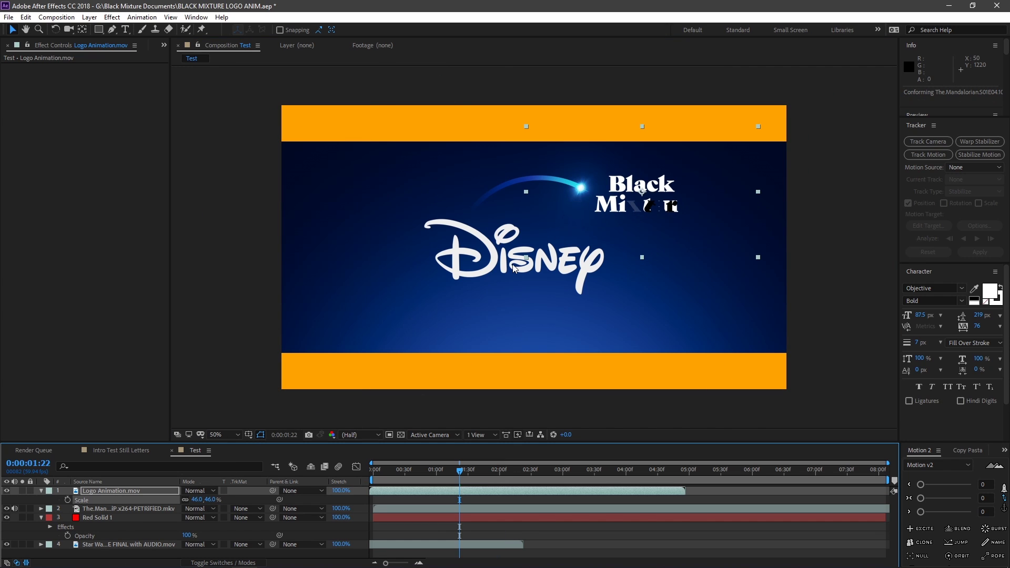
drag(641, 200, 524, 315)
click(412, 470)
drag(379, 477, 363, 476)
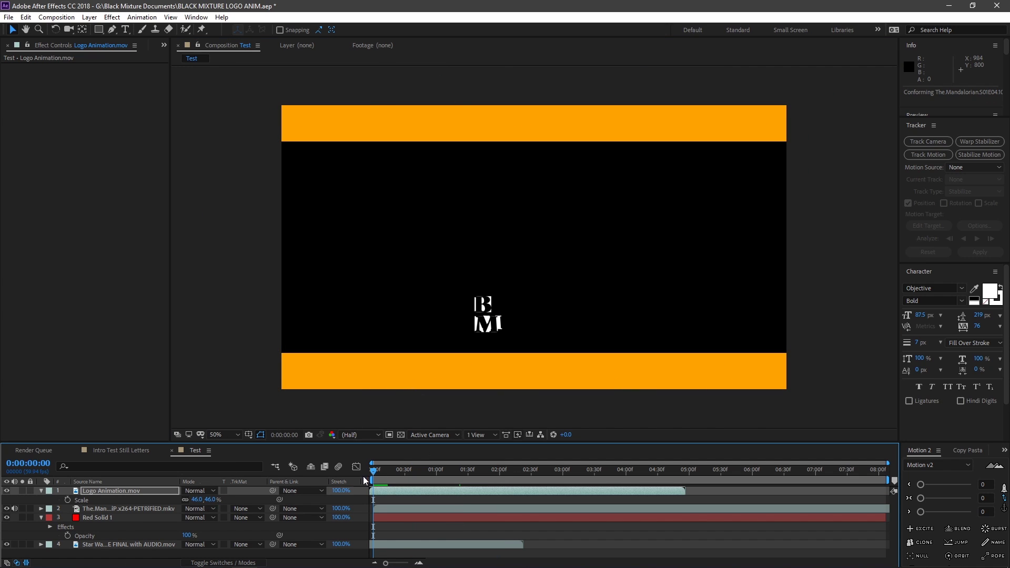